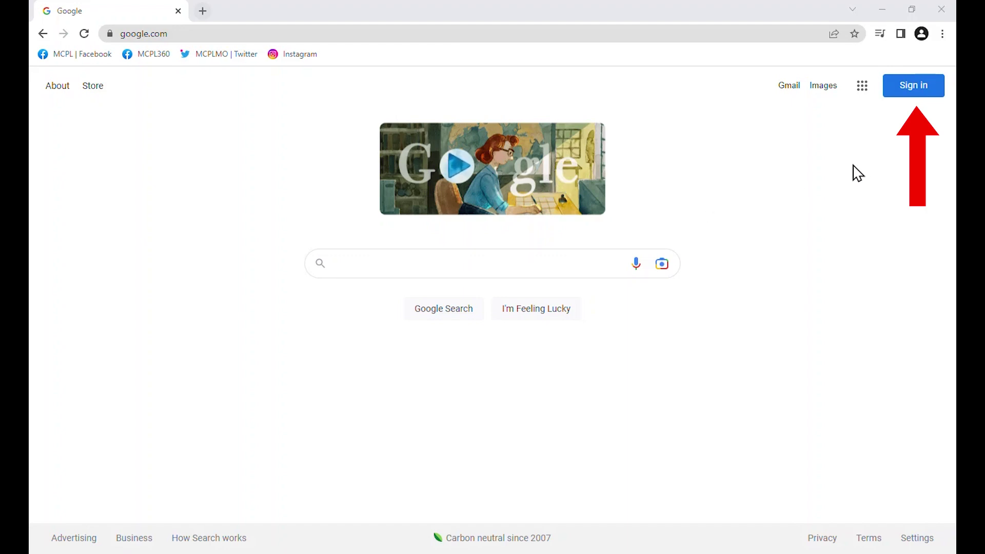
Step: Sign in to the saved Google account by entering its password
click(918, 92)
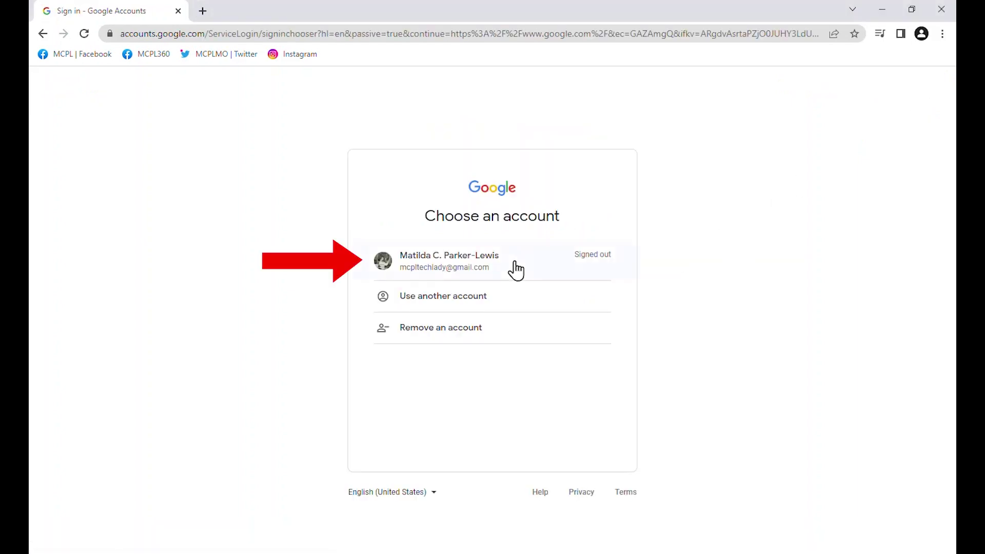
click(464, 272)
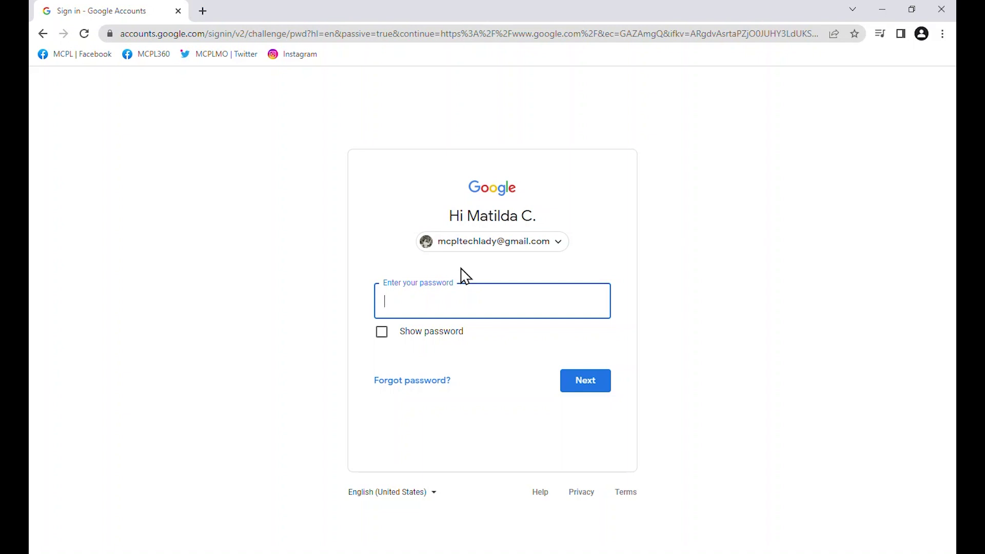
text(••••••)
key(Return)
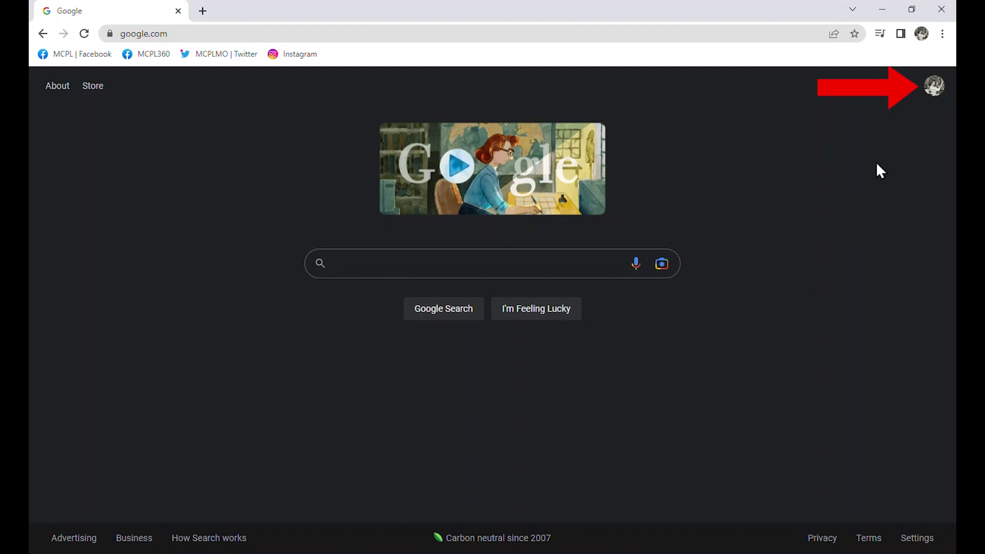
Step: Go to Manage your Google Account > Security and open the 2-Step Verification settings, currently Off
click(934, 95)
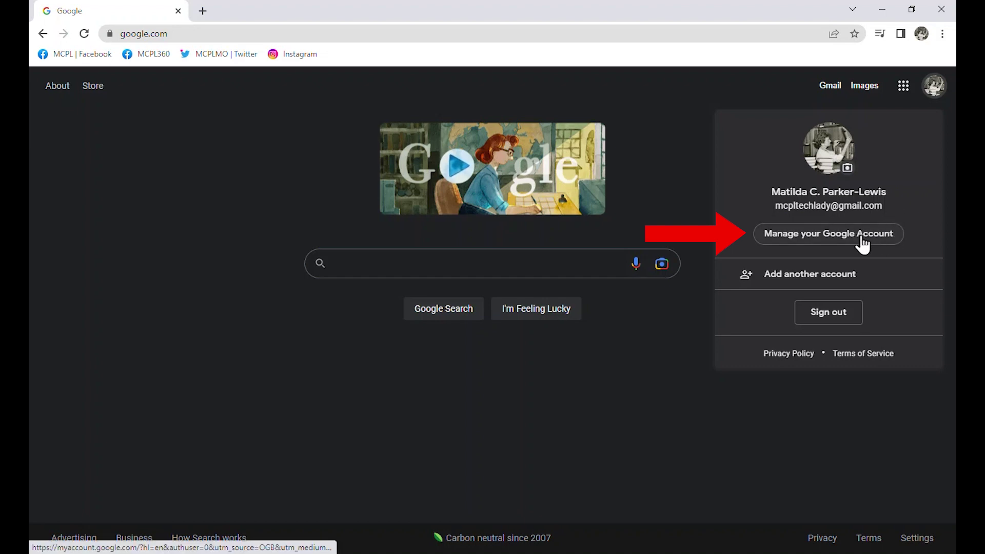
click(822, 241)
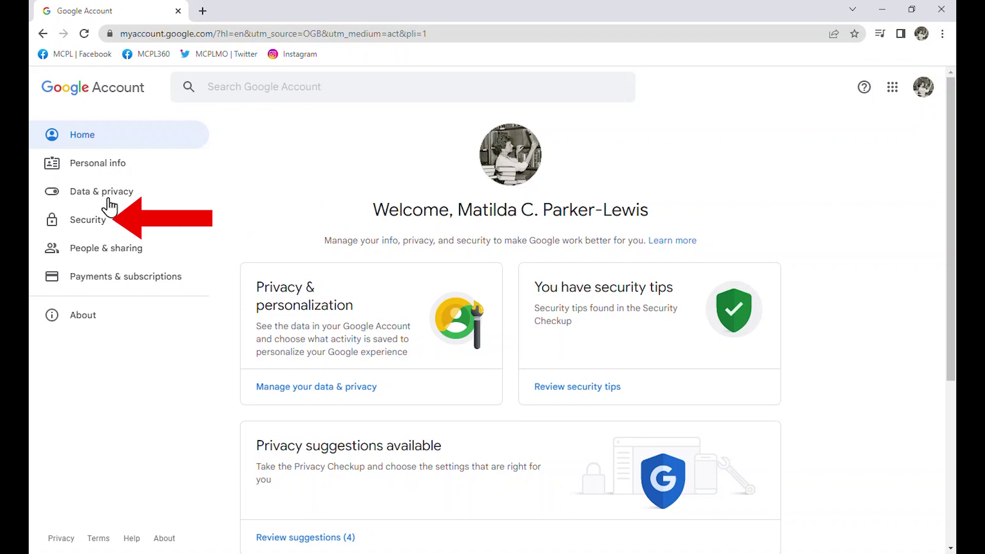
click(89, 226)
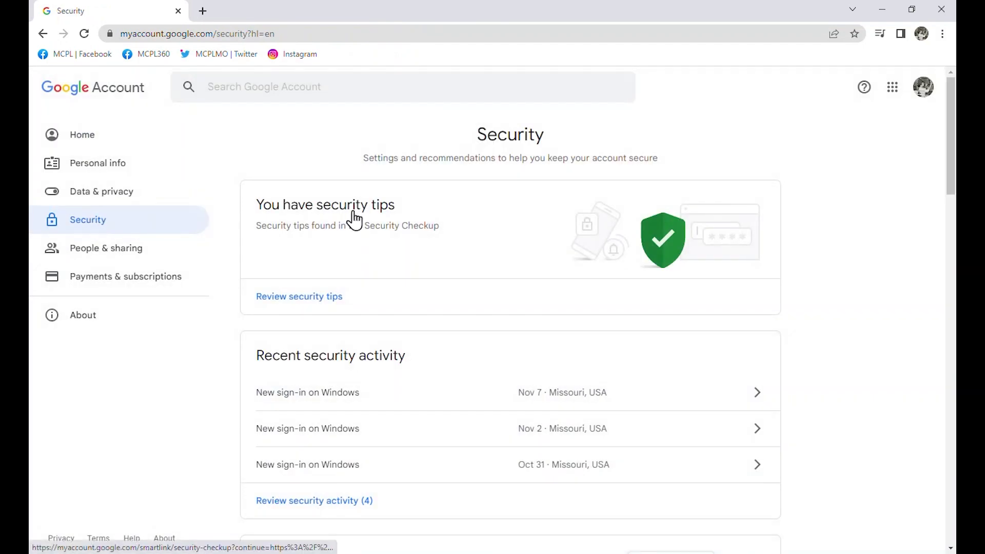
scroll(809, 259, down, 7)
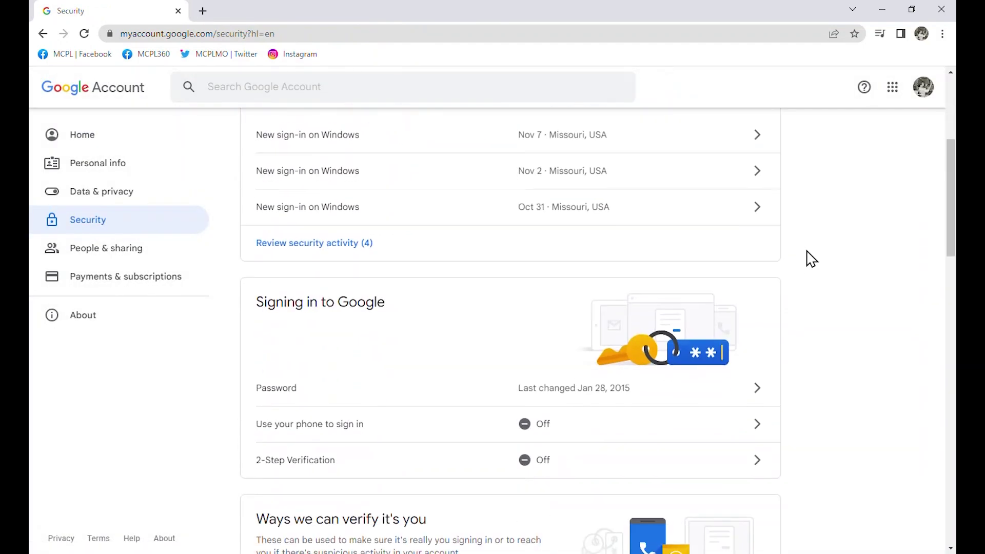
scroll(808, 258, down, 3)
scroll(807, 258, up, 3)
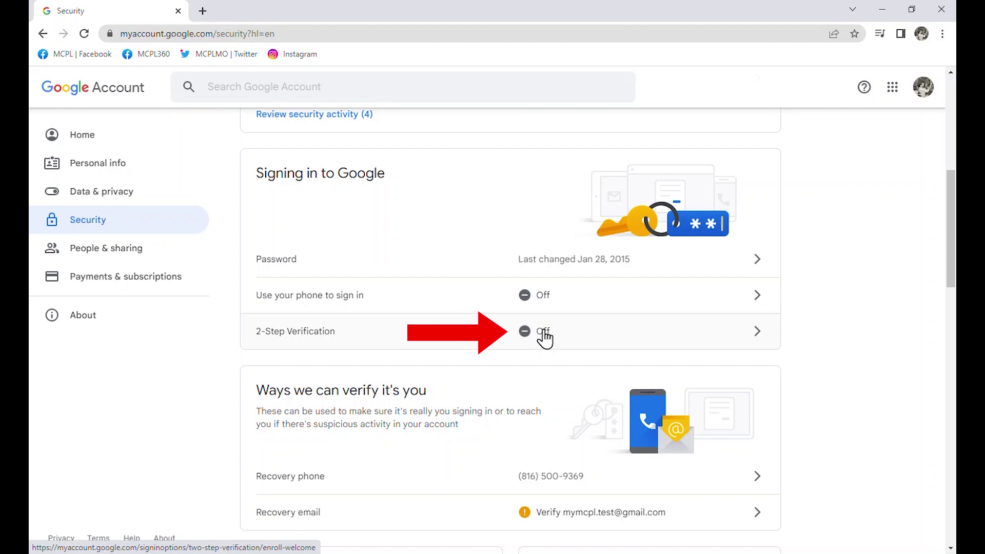
click(544, 337)
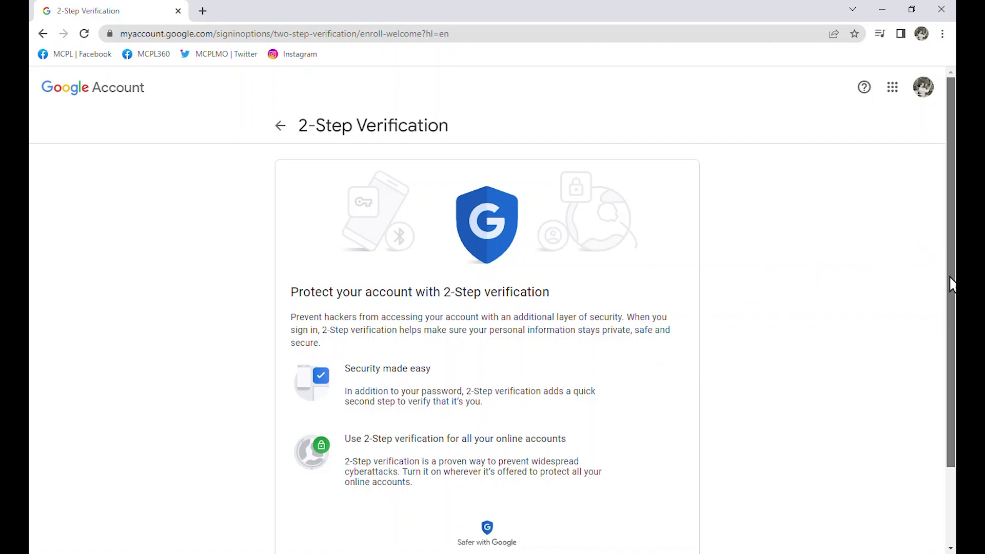
Step: Start 2-Step Verification setup and re-enter the account password to confirm identity
drag(949, 277, 951, 361)
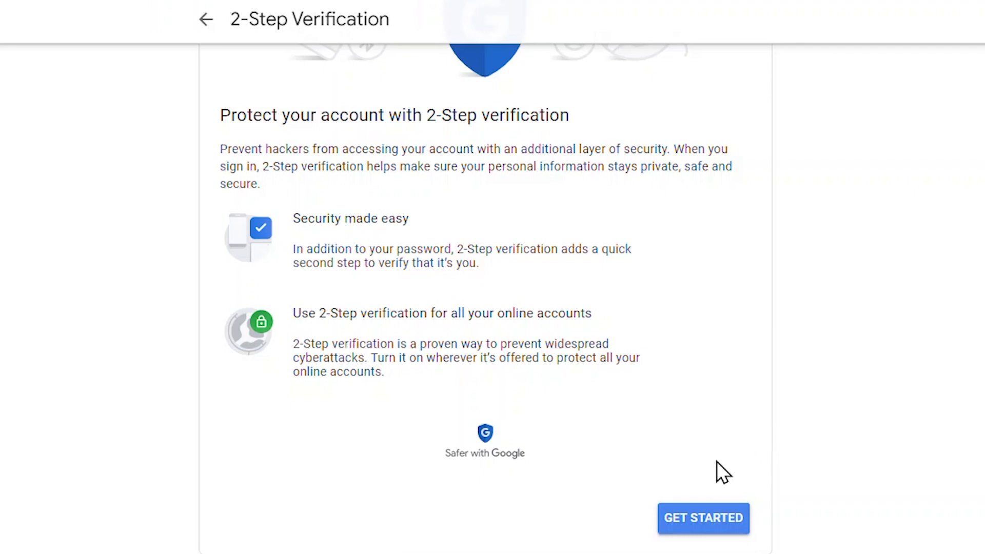
click(704, 519)
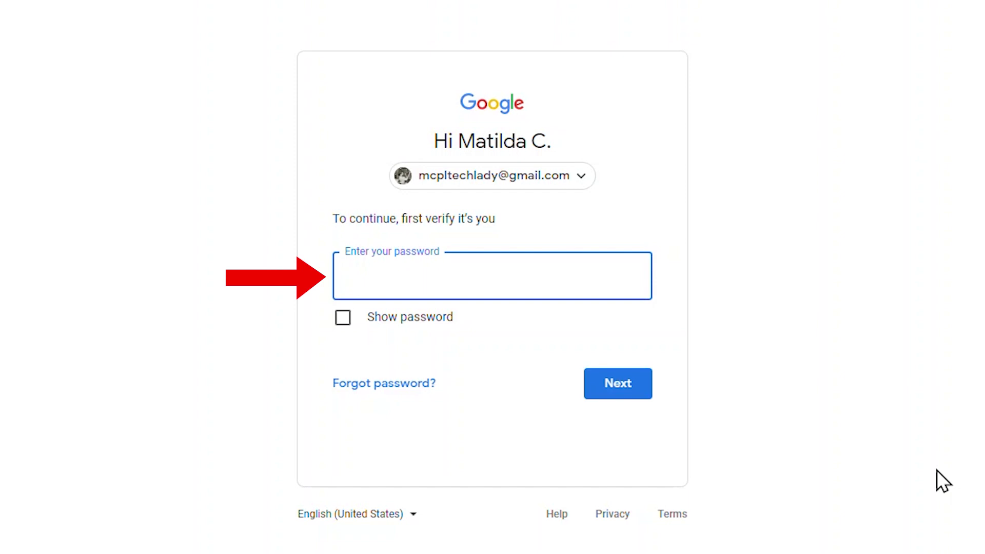
text(••••••••)
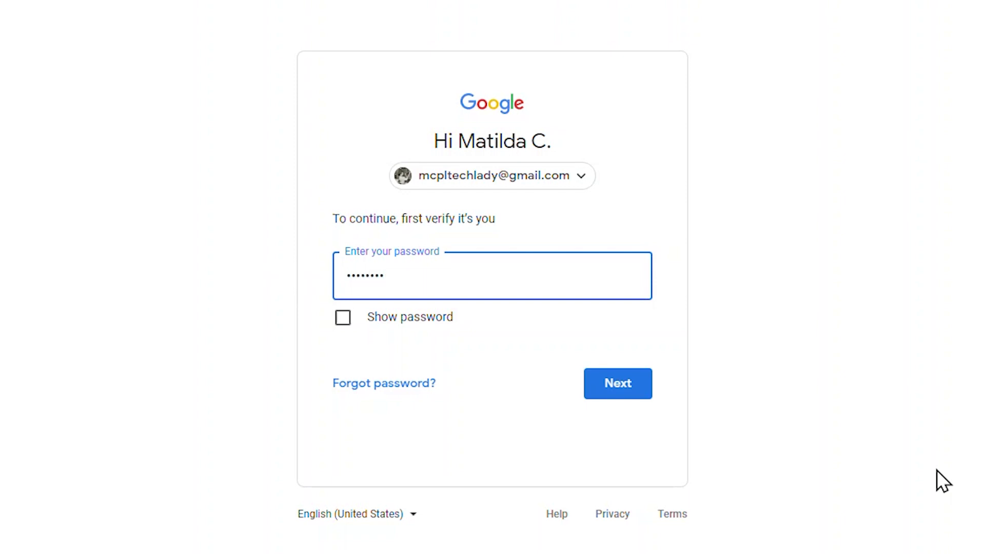
click(595, 387)
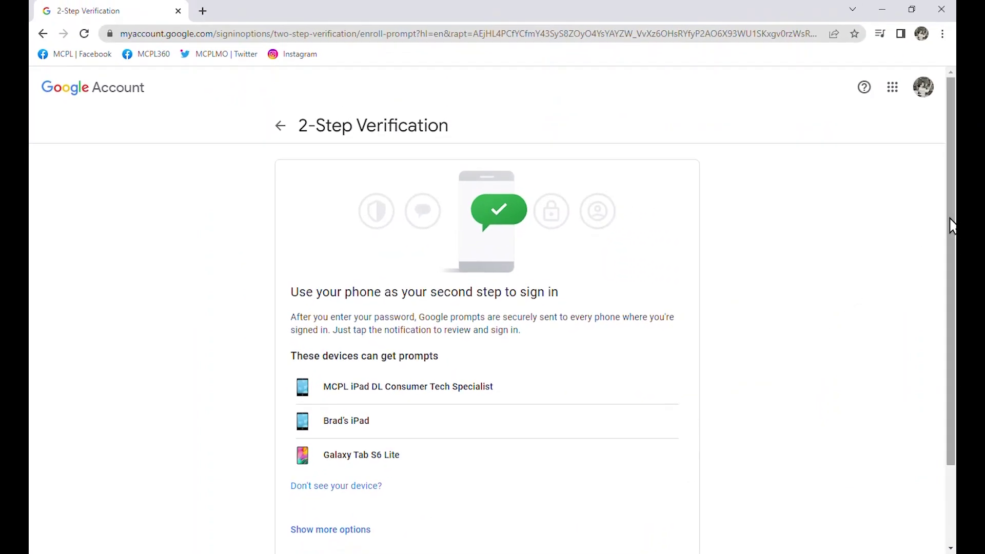
Step: Show the 'Don't see your device?' help with Android and iPhone setup instructions
drag(951, 229, 954, 312)
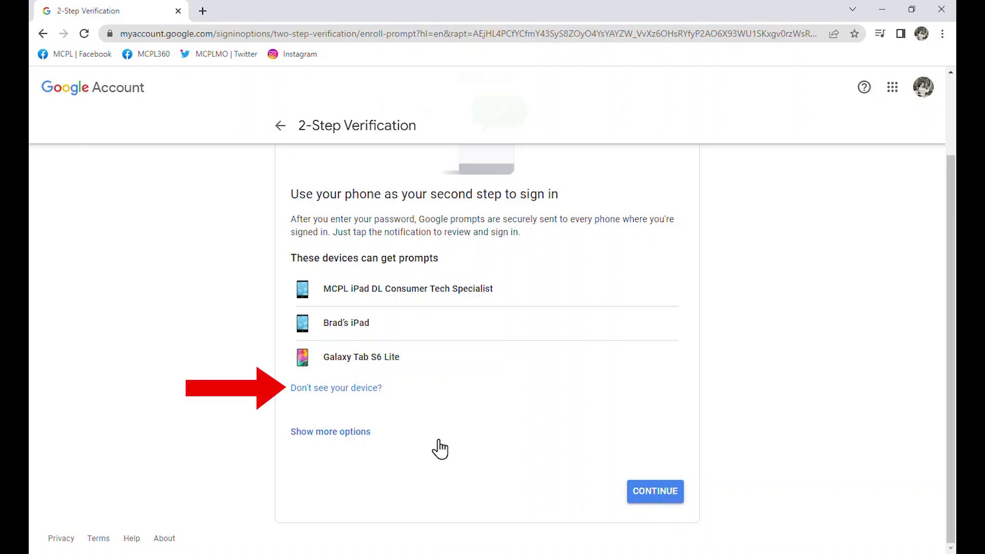
click(368, 395)
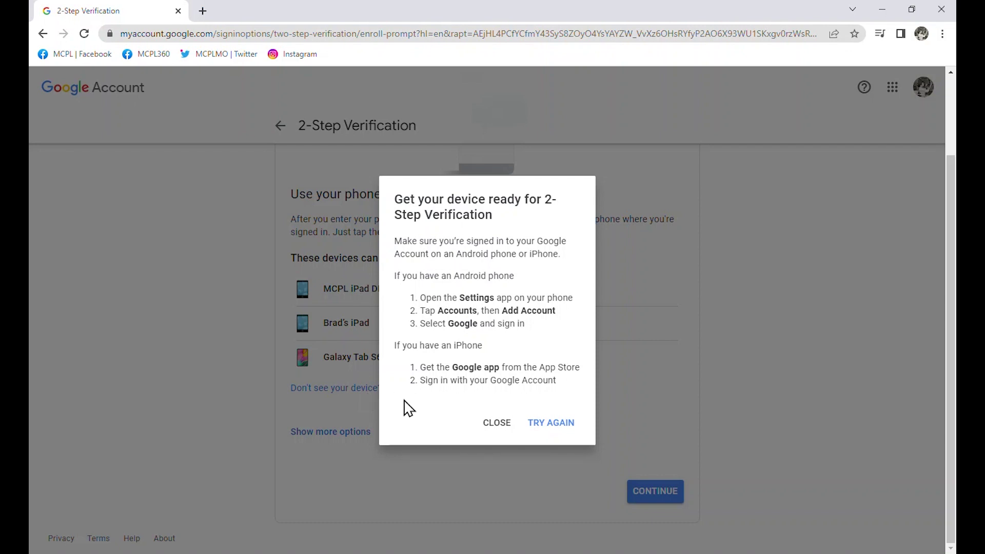
Step: Dismiss the device help, review other second-step methods, and continue with Google prompts
click(498, 431)
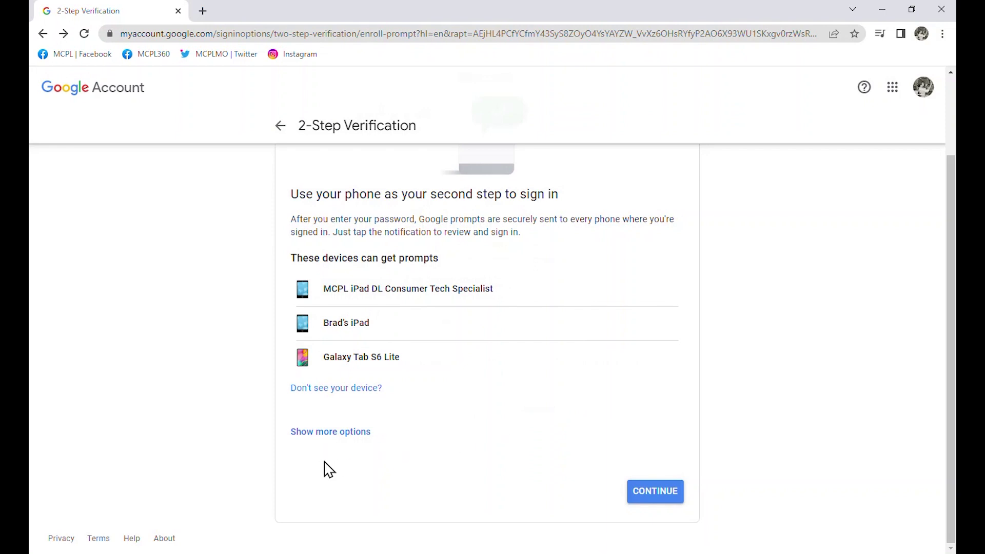
click(338, 436)
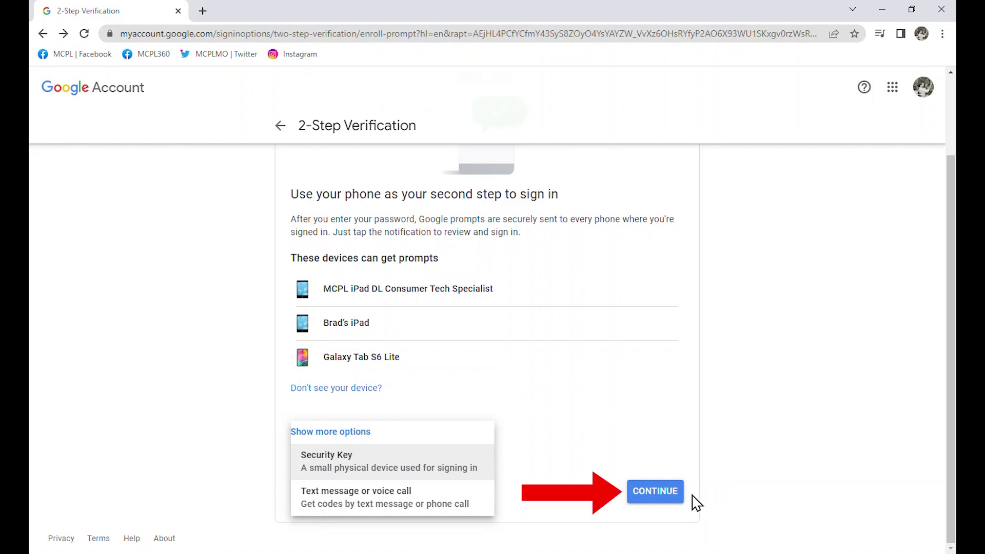
click(695, 458)
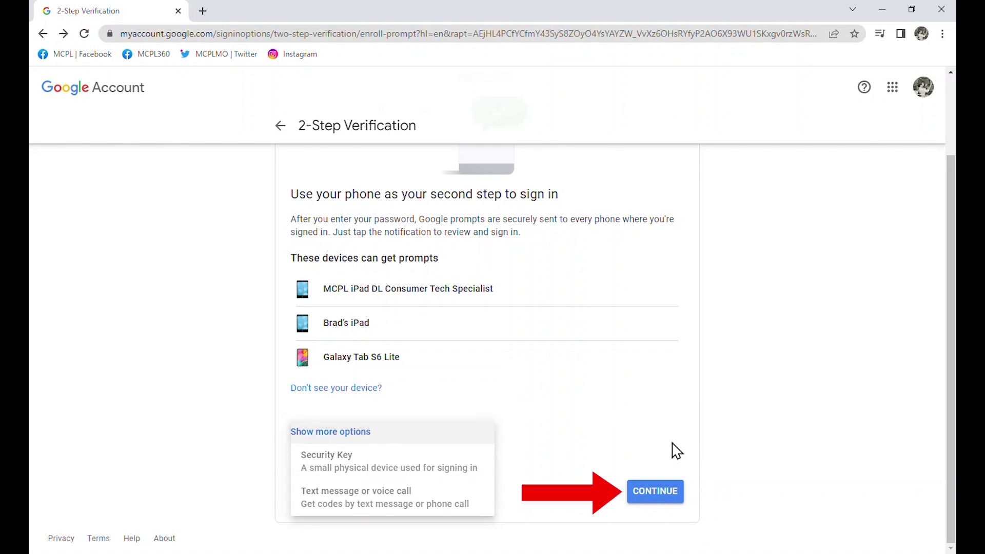
click(651, 495)
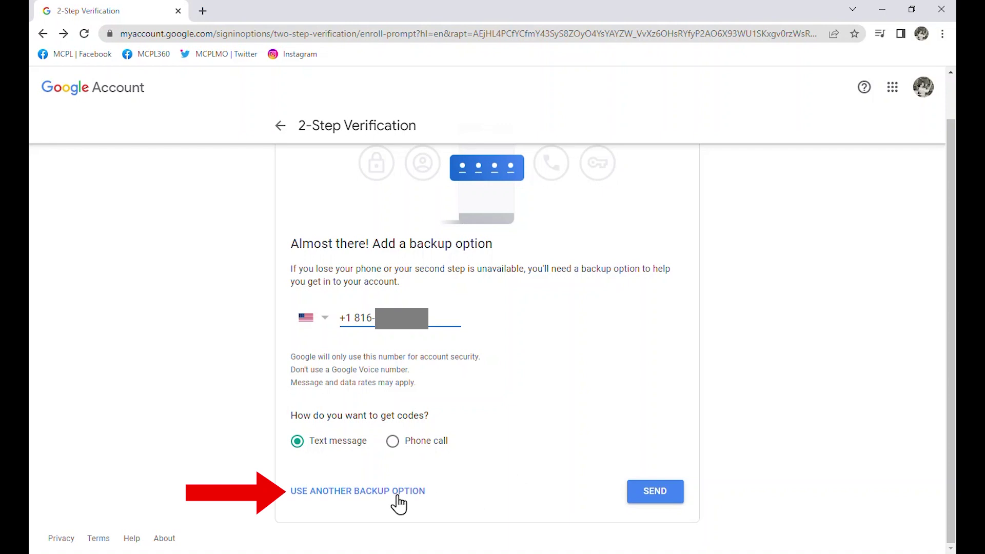
Step: Choose backup codes instead of a backup phone number and download them as a file
click(381, 493)
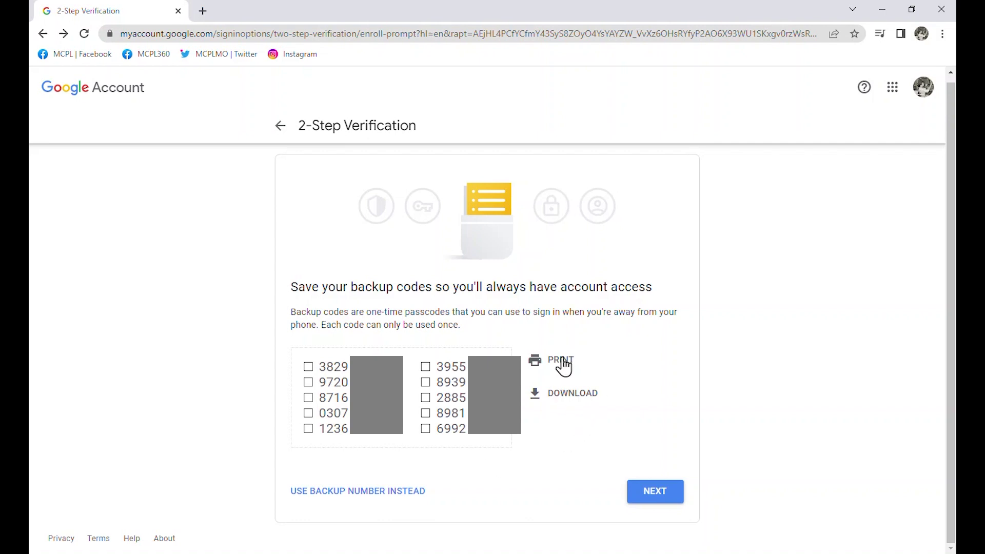
click(557, 398)
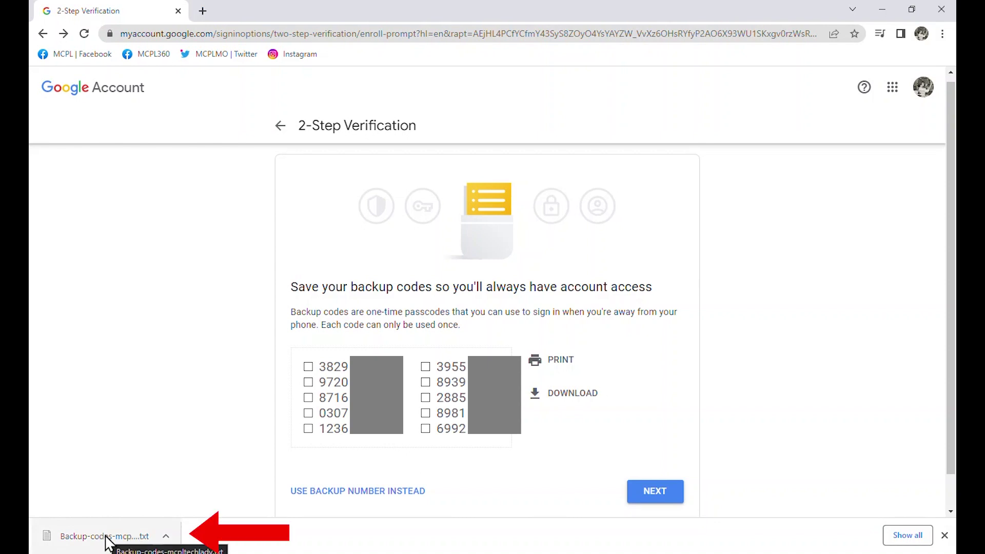
Step: Check the ten backup codes in the downloaded text file in Notepad, then continue
click(105, 536)
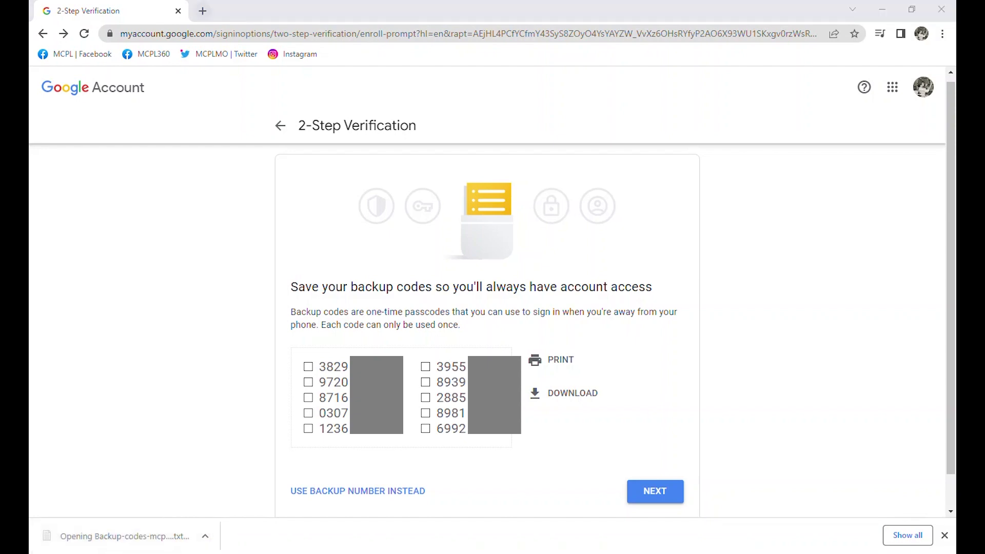
drag(839, 153, 368, 72)
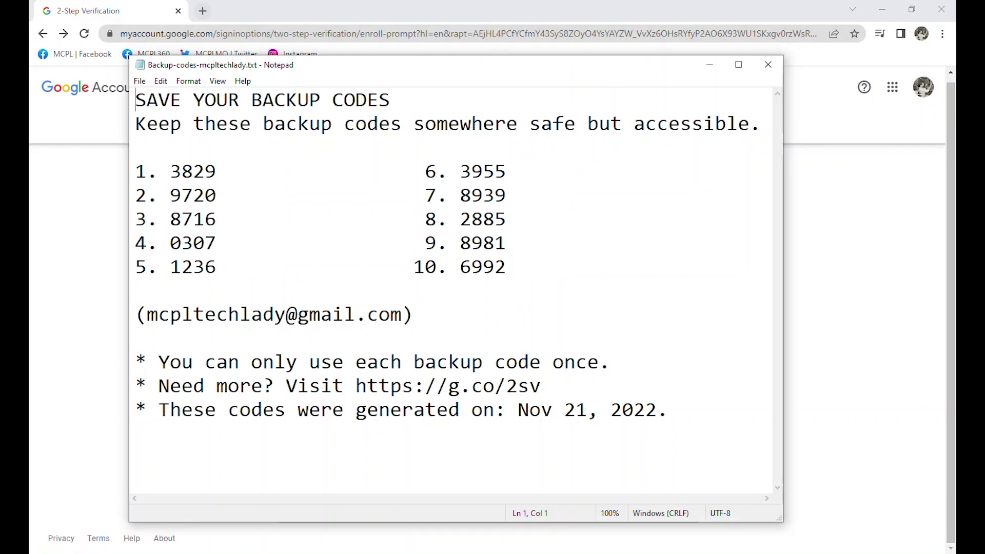
drag(205, 65, 984, 102)
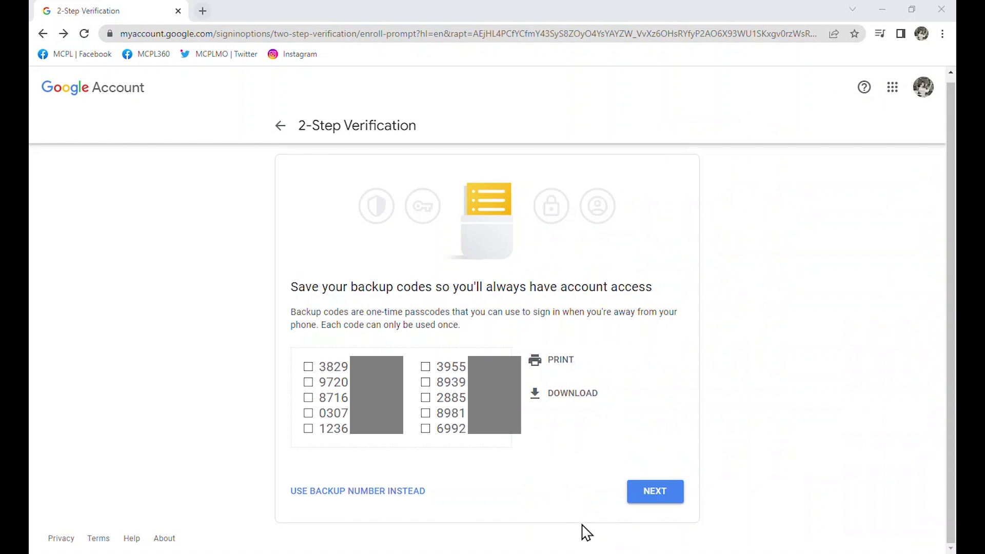
click(662, 497)
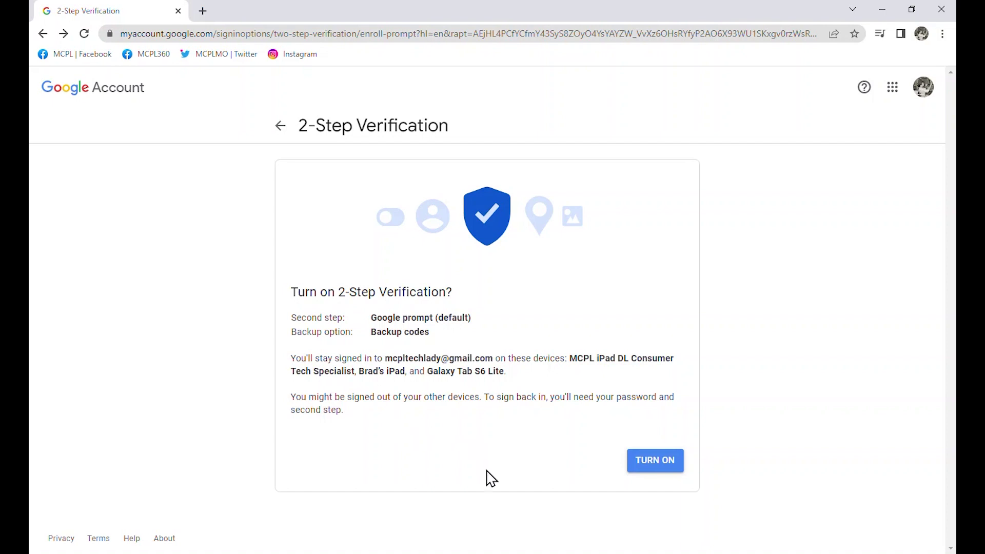
Step: Confirm turning on 2-Step Verification with Google prompt and backup codes
click(657, 465)
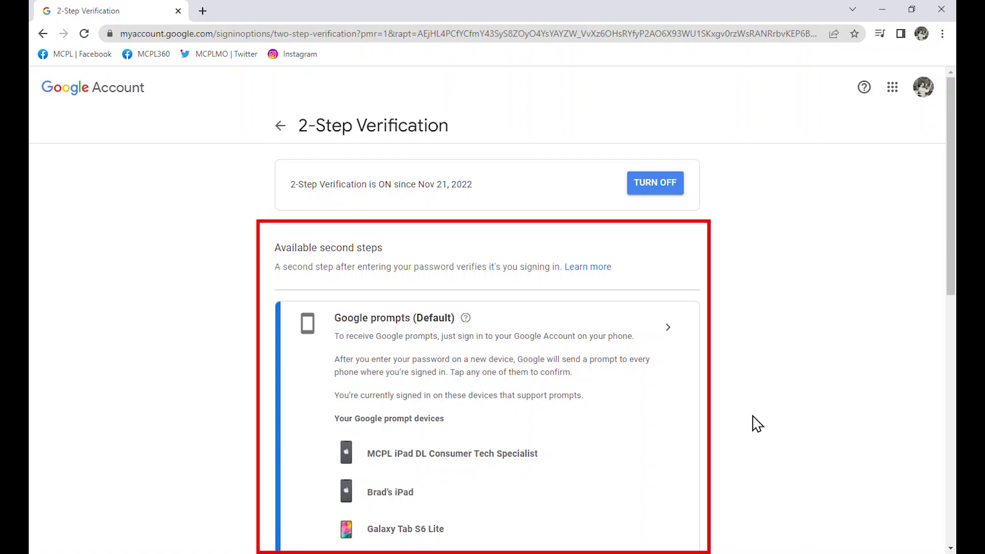
Step: Scroll the 2-Step Verification page to review Google prompts, backup codes, alternative second steps and trusted devices
scroll(754, 422, down, 1)
scroll(753, 420, down, 1)
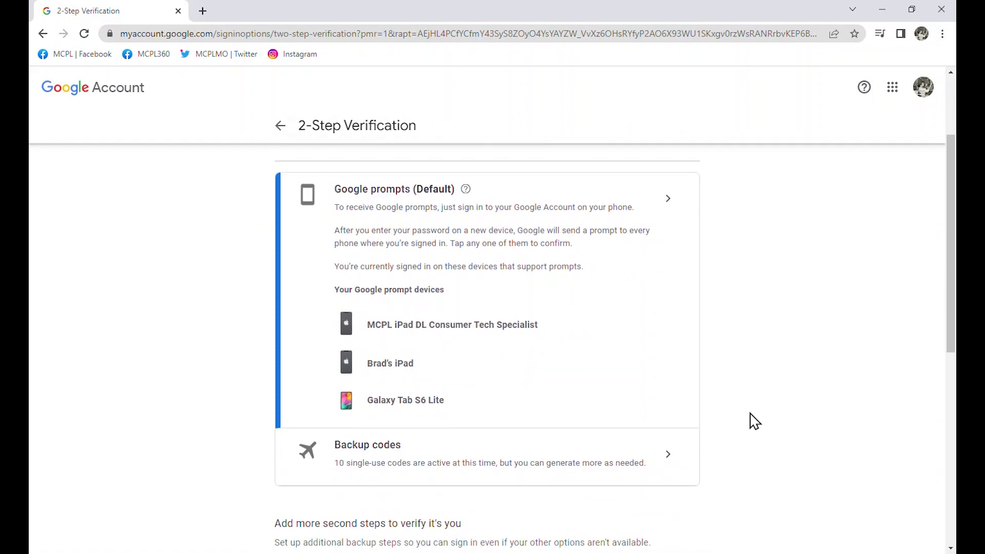
scroll(754, 422, down, 1)
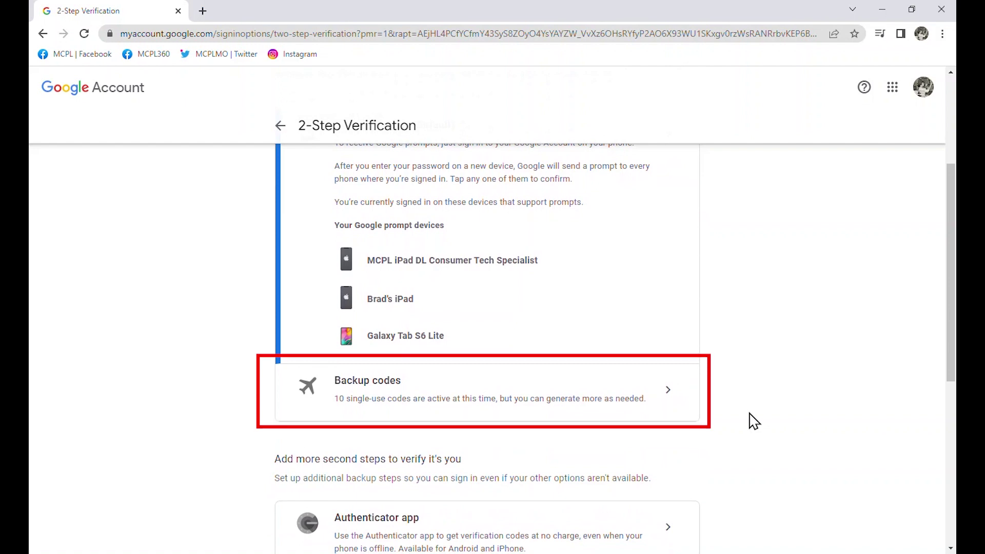
scroll(754, 422, down, 1)
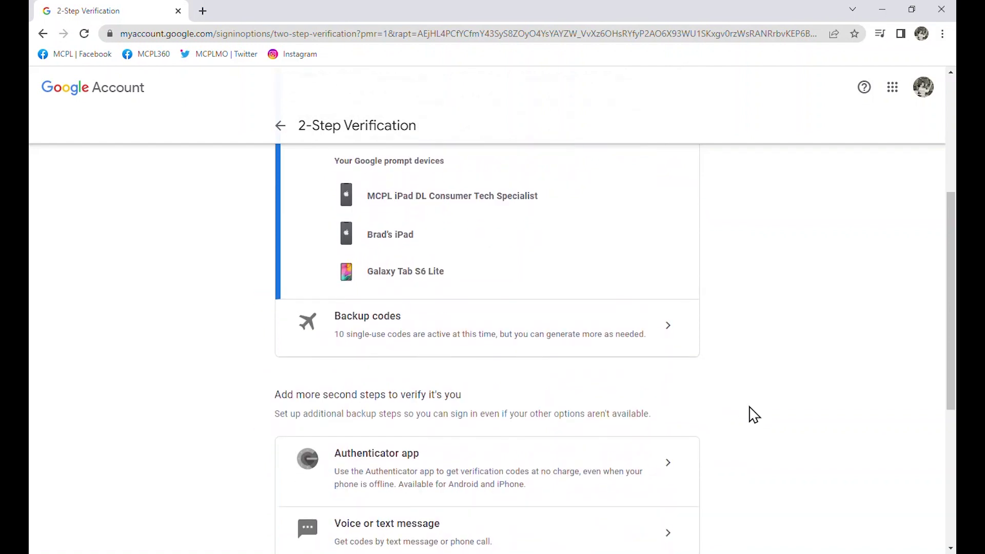
scroll(750, 411, down, 1)
scroll(753, 410, down, 2)
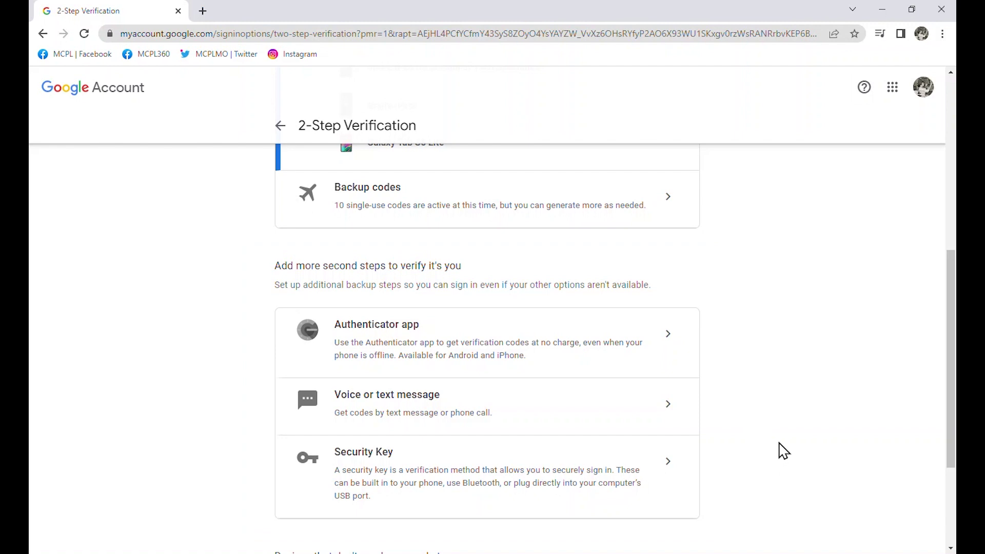
scroll(783, 450, down, 3)
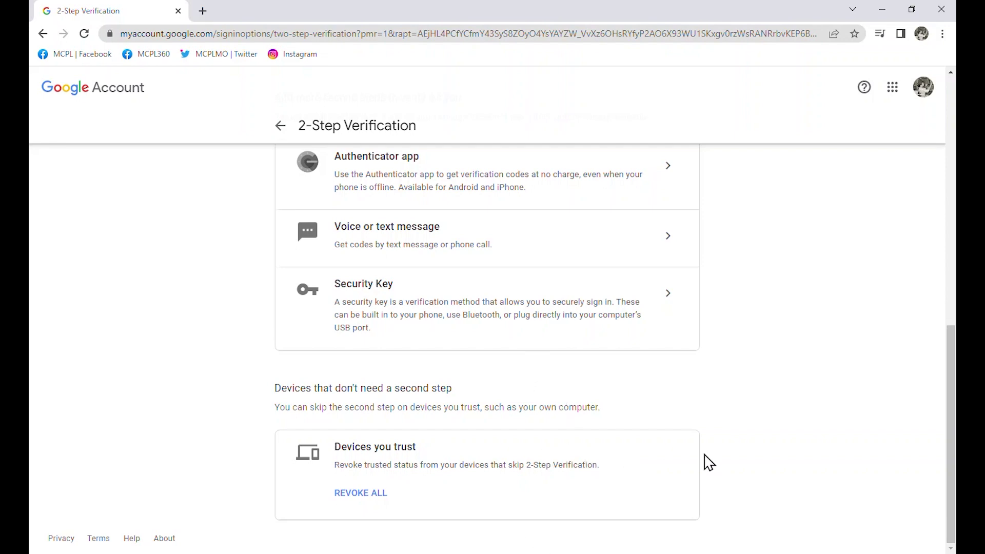
scroll(713, 448, up, 7)
scroll(712, 445, up, 3)
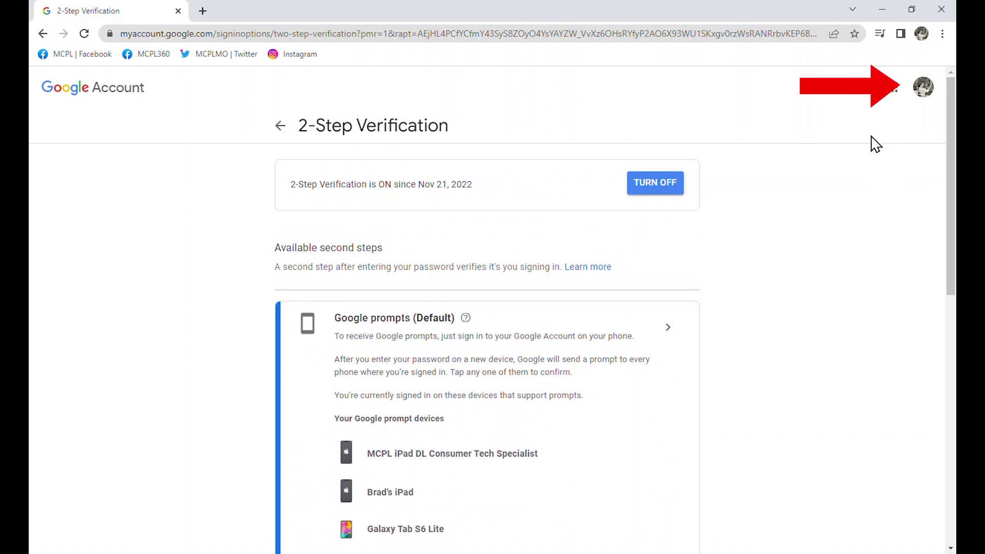
Step: Bring up the account menu at the top right to sign out
click(923, 95)
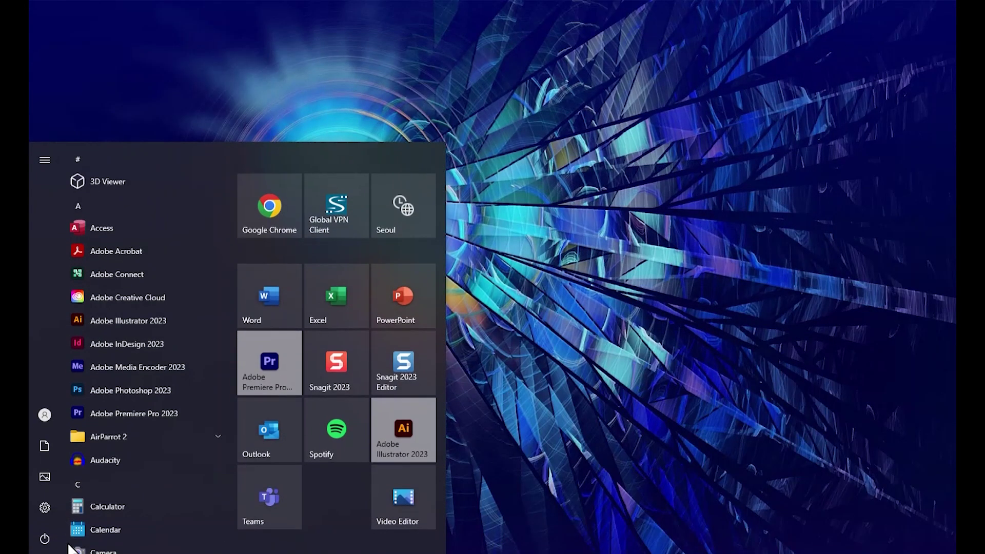
Step: Launch Chrome with the Virtual profile and reach the Google Account page from the apps grid
click(257, 207)
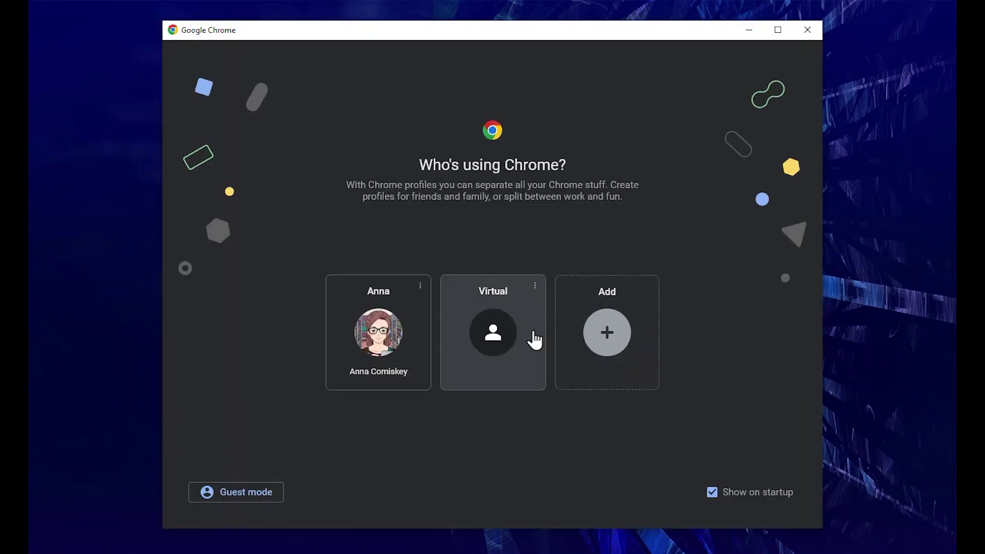
click(514, 359)
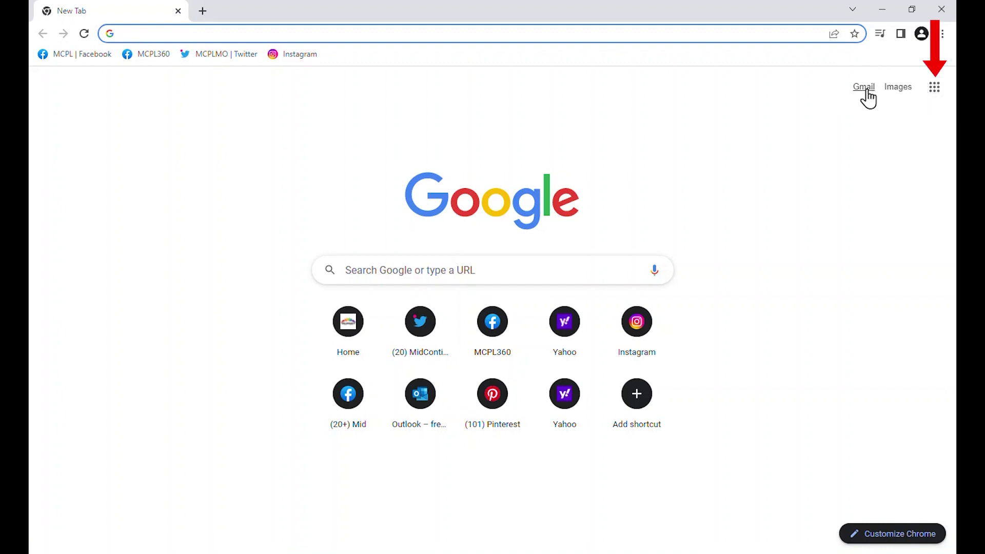
click(934, 89)
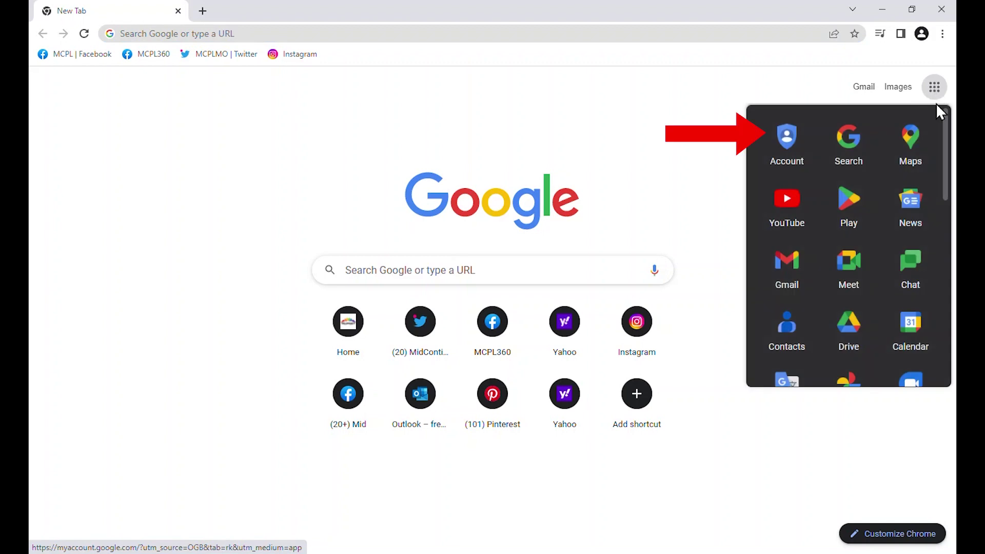
click(787, 144)
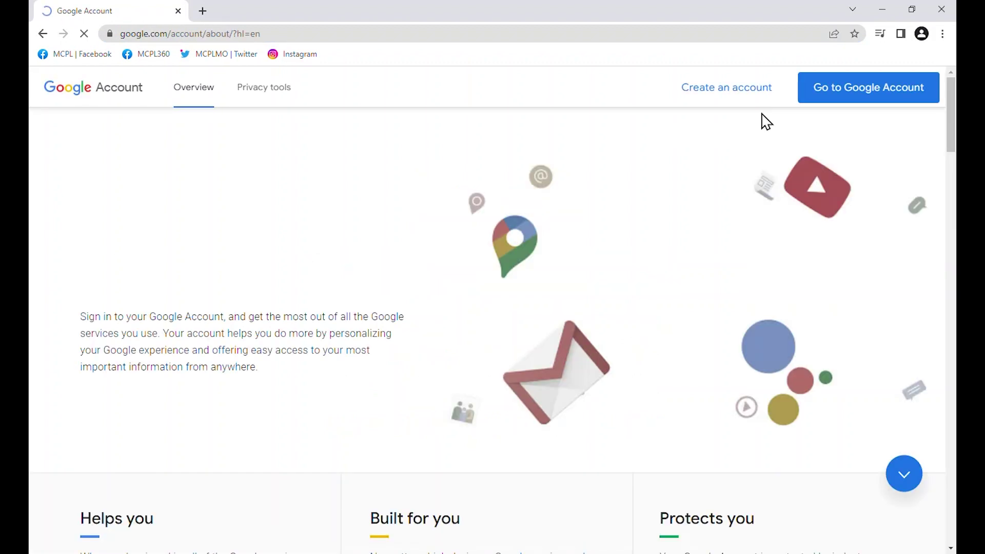
Step: Choose the saved account and enter its password to reach the 'Check your device' page
click(849, 96)
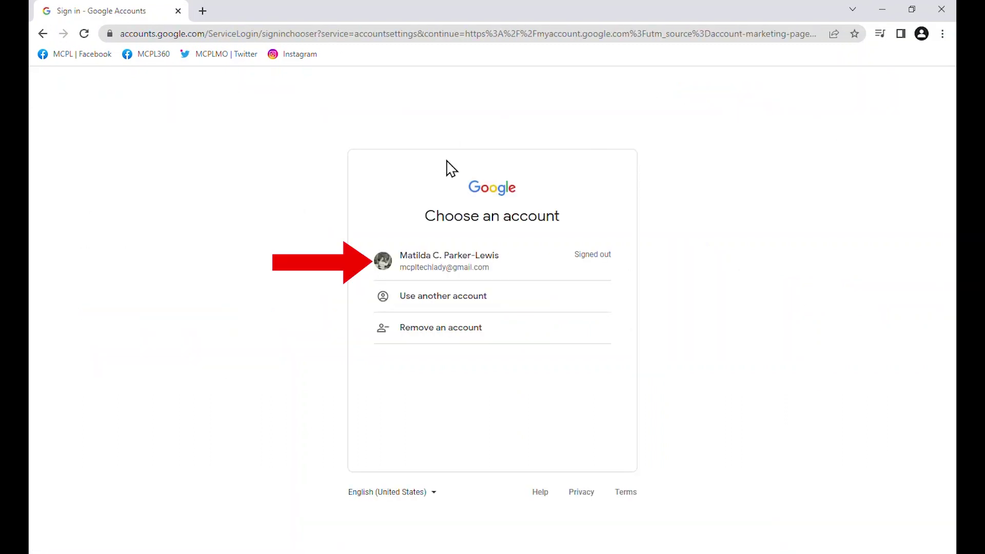
click(439, 266)
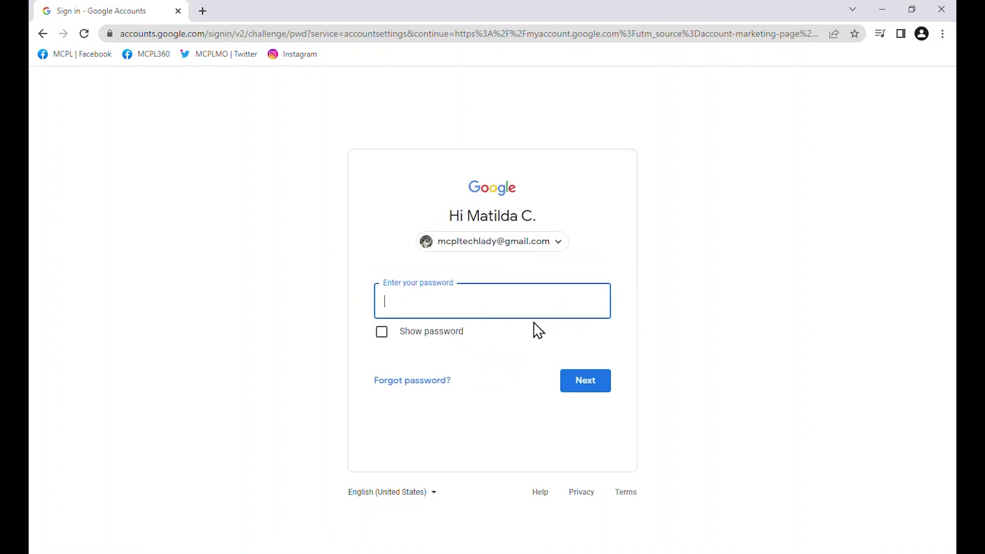
text(••••••••)
click(599, 385)
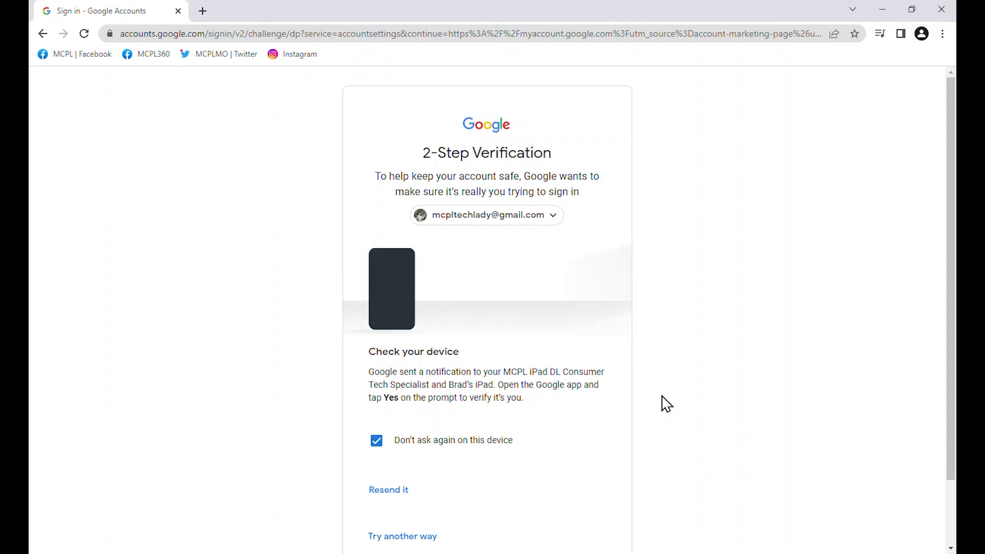
scroll(666, 404, down, 2)
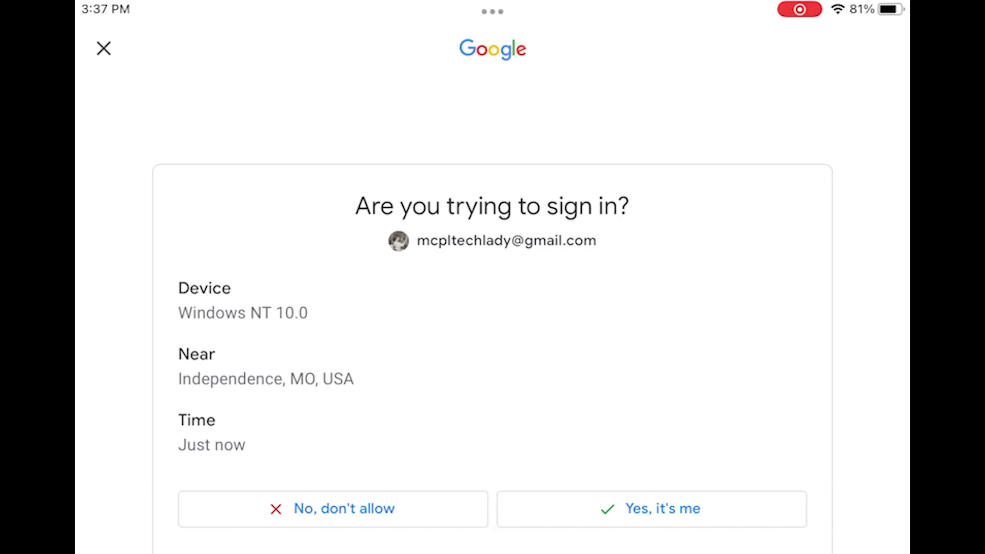
Step: Tap 'Yes, it's me' on the tablet's 'Are you trying to sign in?' prompt
click(651, 509)
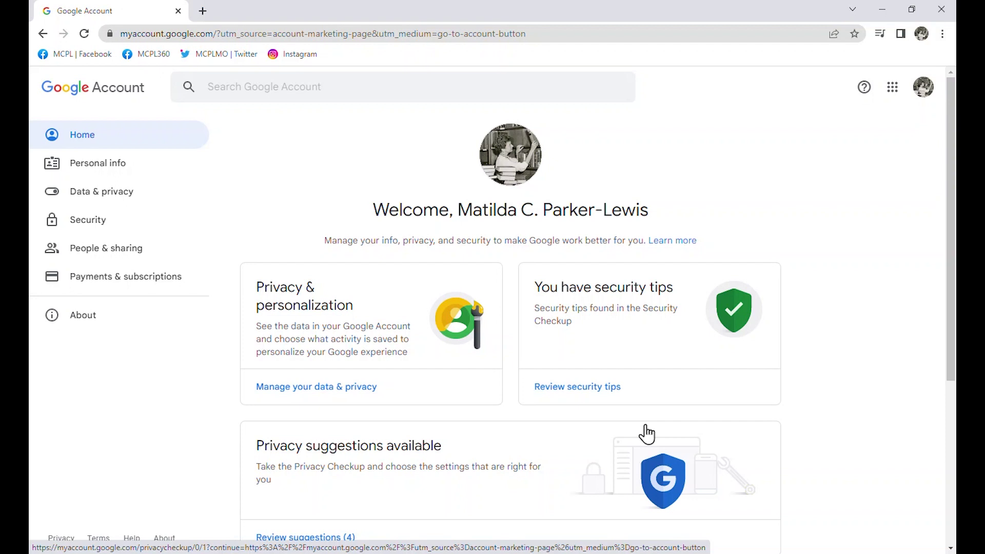
Step: Sign out from the avatar menu, then sign back in with the saved account's password
click(923, 95)
click(821, 310)
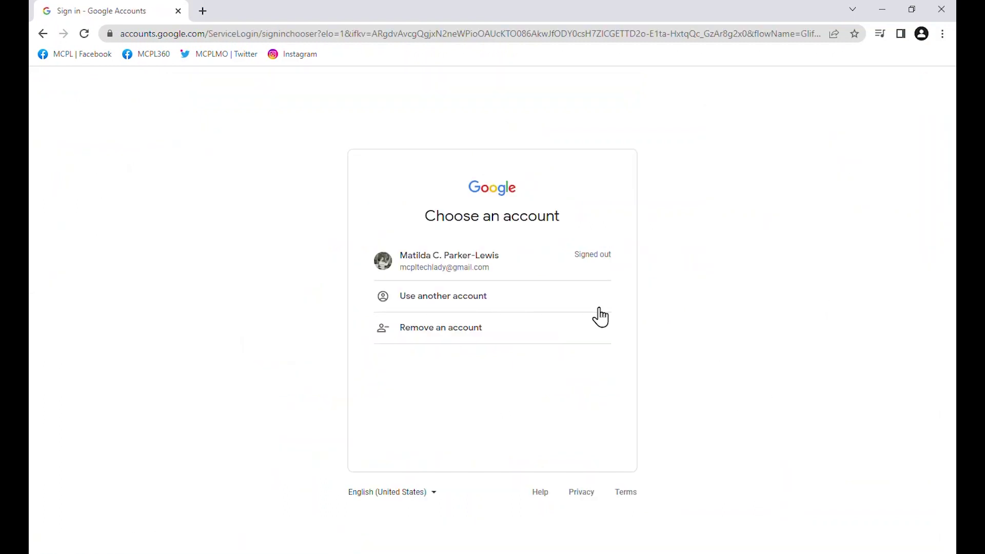
click(428, 271)
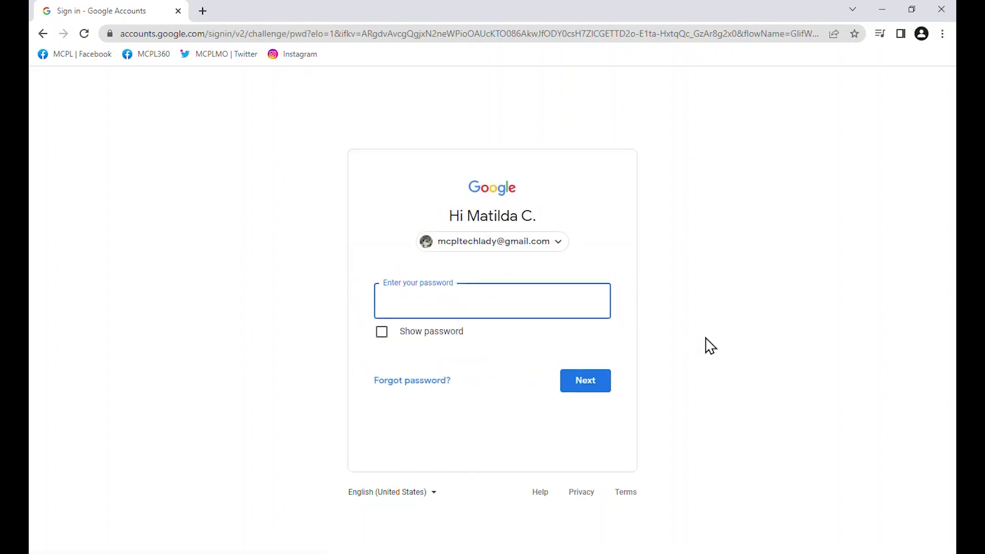
text(••••••••)
click(584, 384)
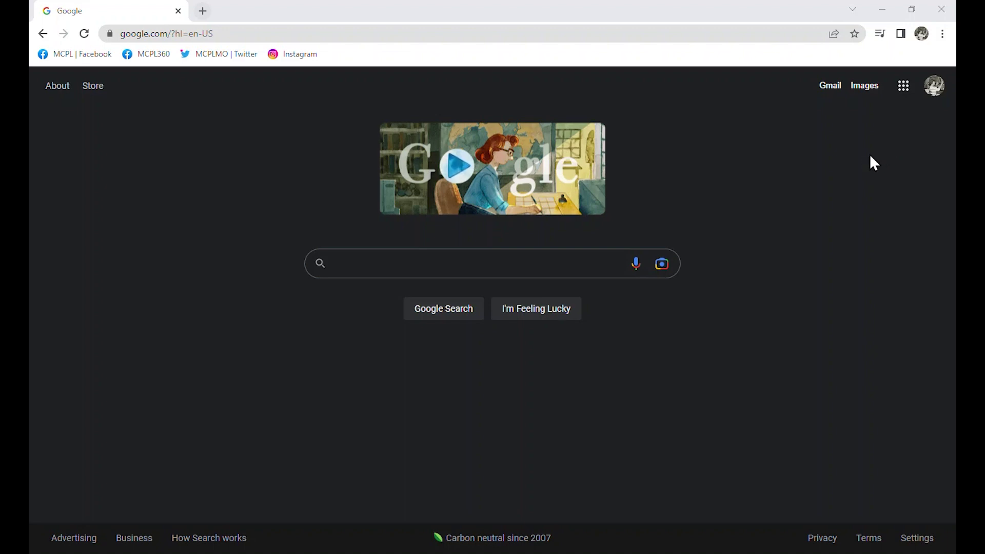
Step: Go to Manage your Google Account, open Security and scroll to Signing in to Google
click(933, 87)
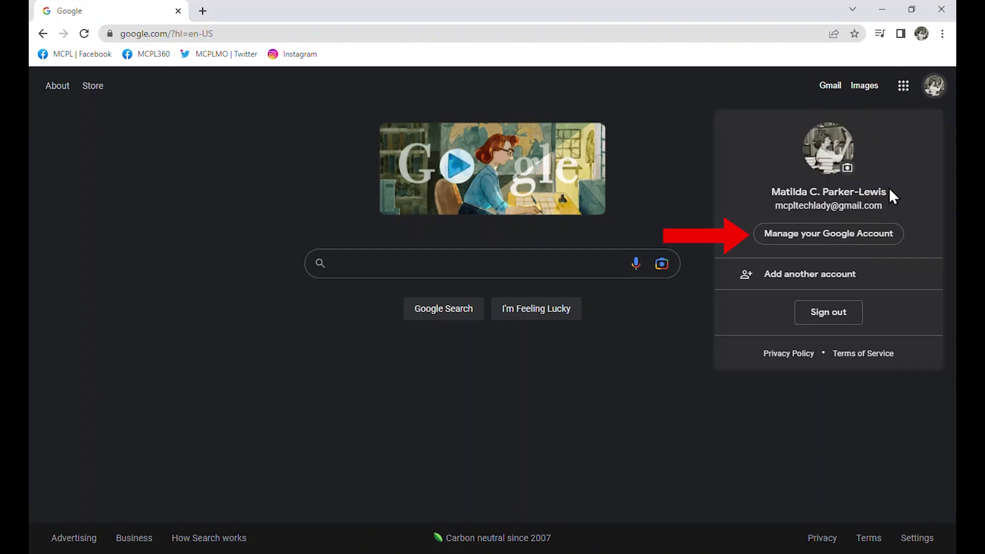
click(852, 237)
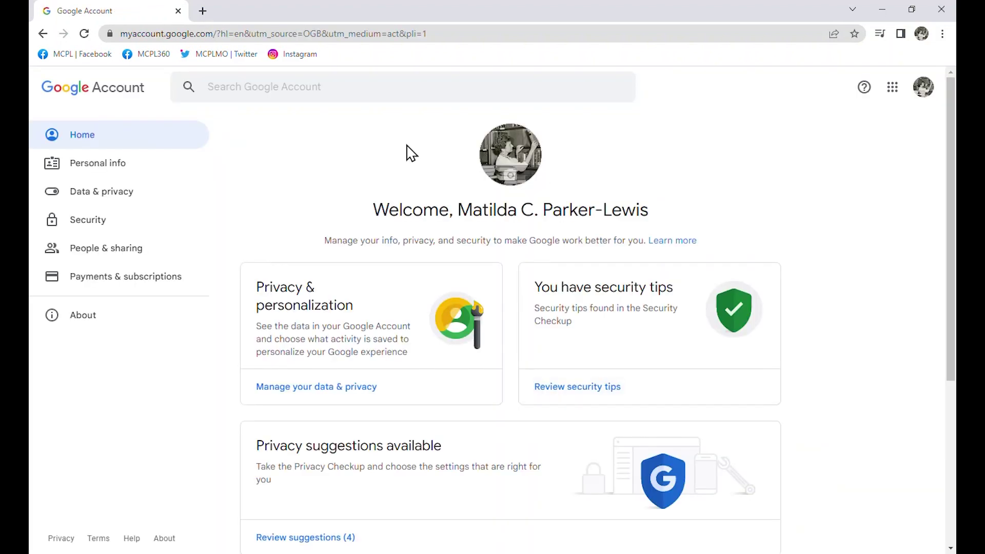
click(92, 224)
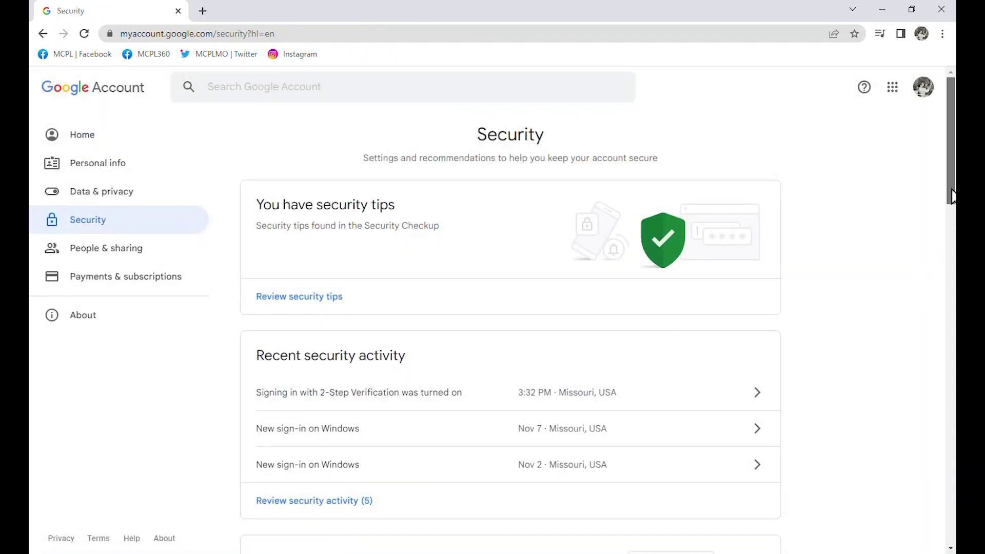
mouse_move(952, 196)
mouse_down()
mouse_move(949, 314)
mouse_move(949, 299)
mouse_up()
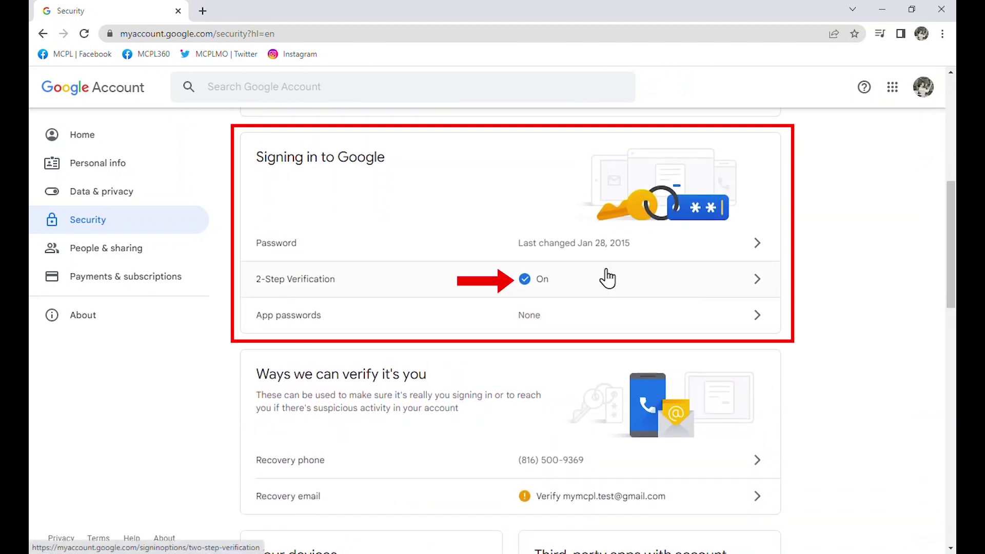
Step: Open the 2-Step Verification settings after re-entering the password, then choose to turn it off
click(541, 281)
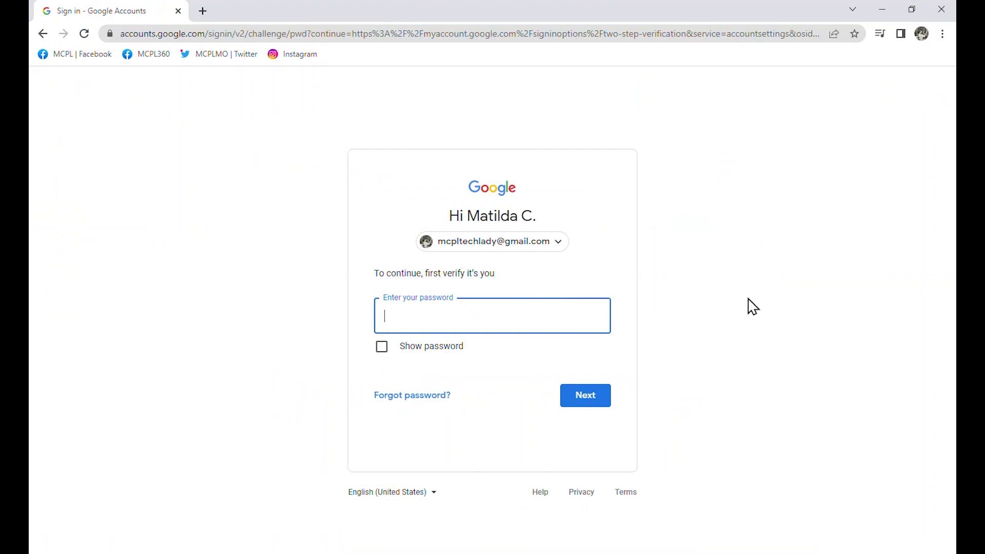
text(••••••••)
click(598, 406)
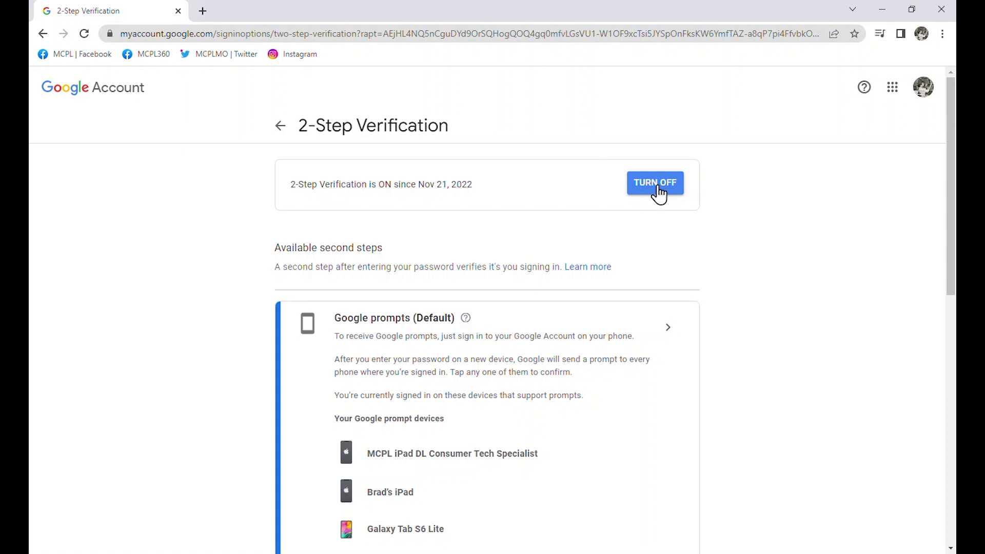
click(659, 193)
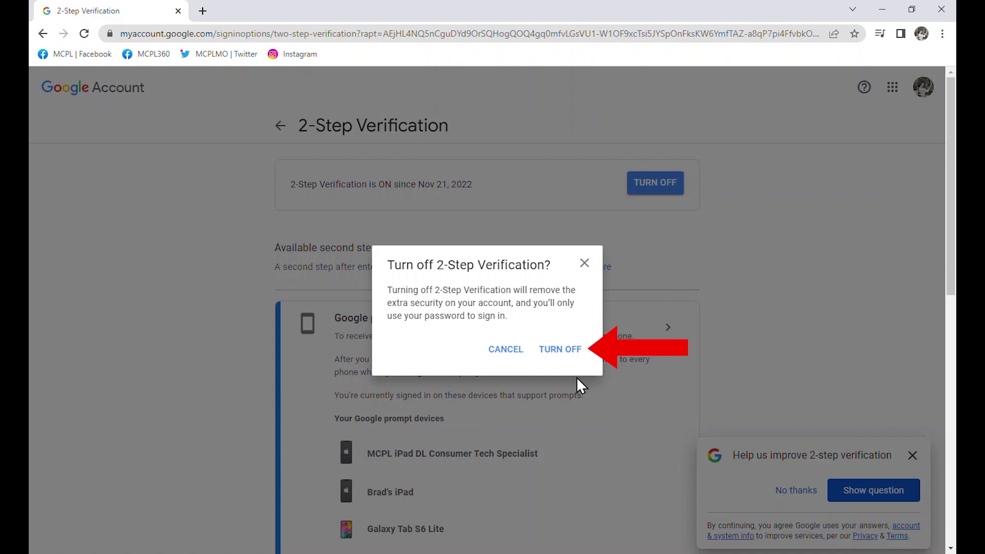
Step: Confirm TURN OFF in the 'Turn off 2-Step Verification?' dialog
click(550, 353)
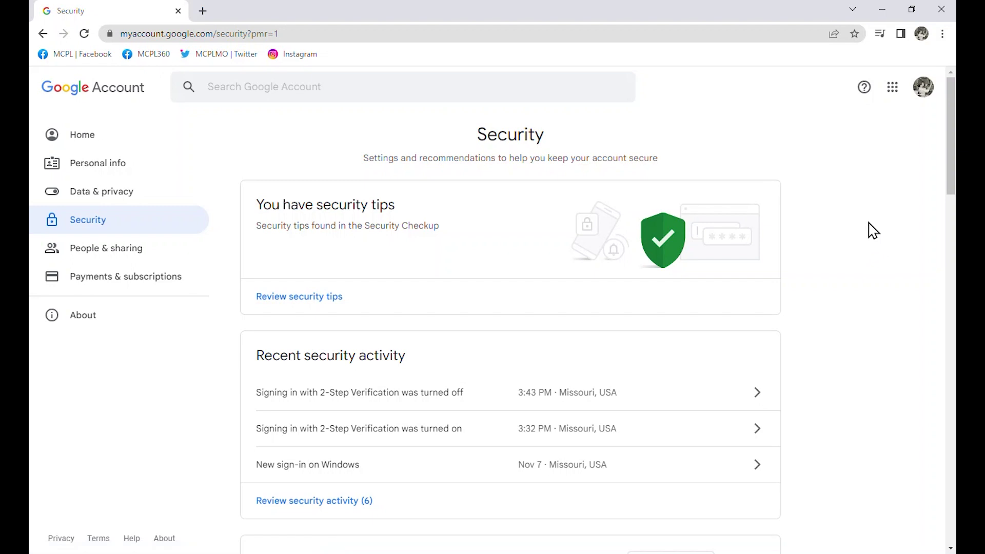
scroll(872, 231, down, 2)
scroll(870, 231, down, 2)
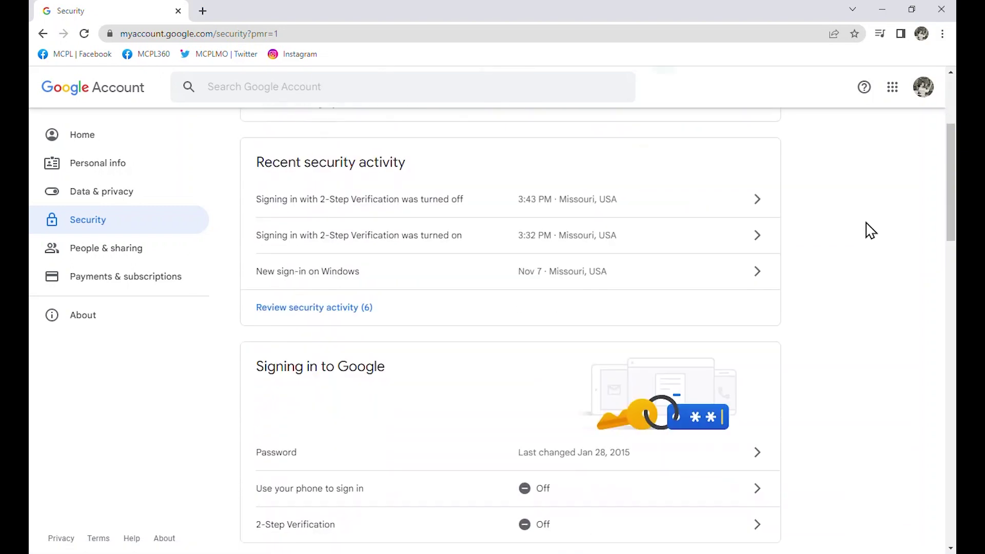